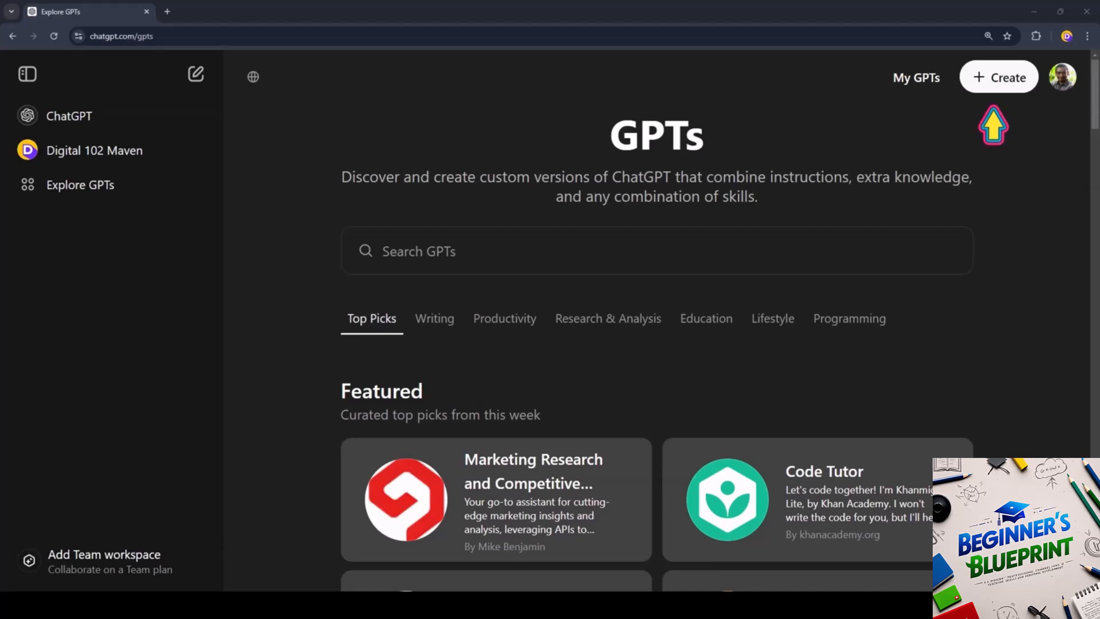
Step: Start a new GPT and tell the GPT Builder "I would like to create a custom GPT that generates SEM Ads."
click(1021, 94)
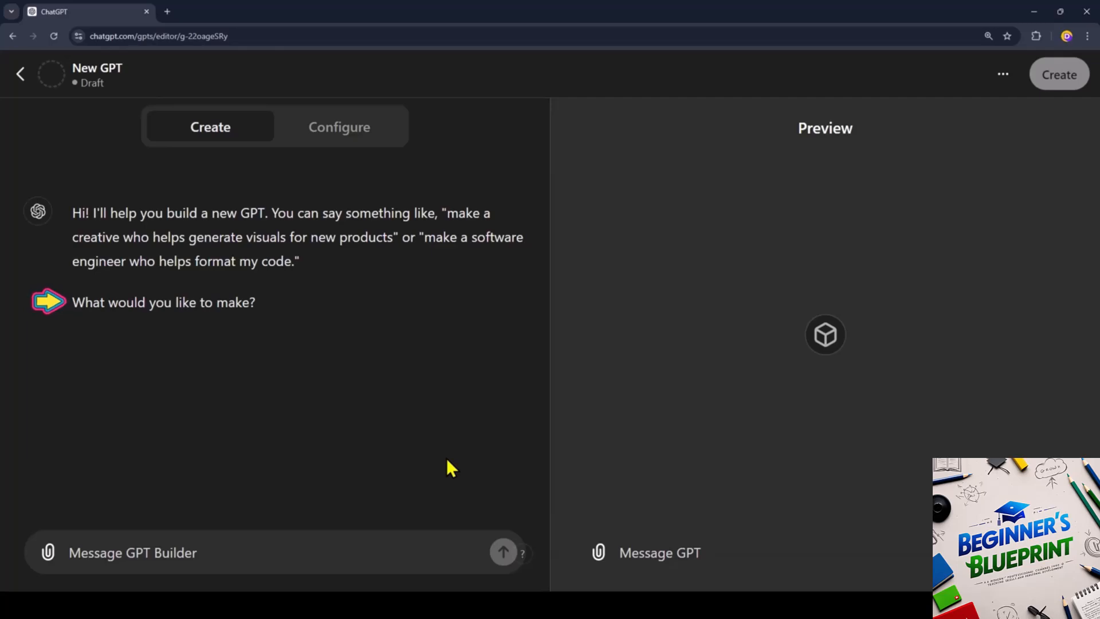
click(451, 547)
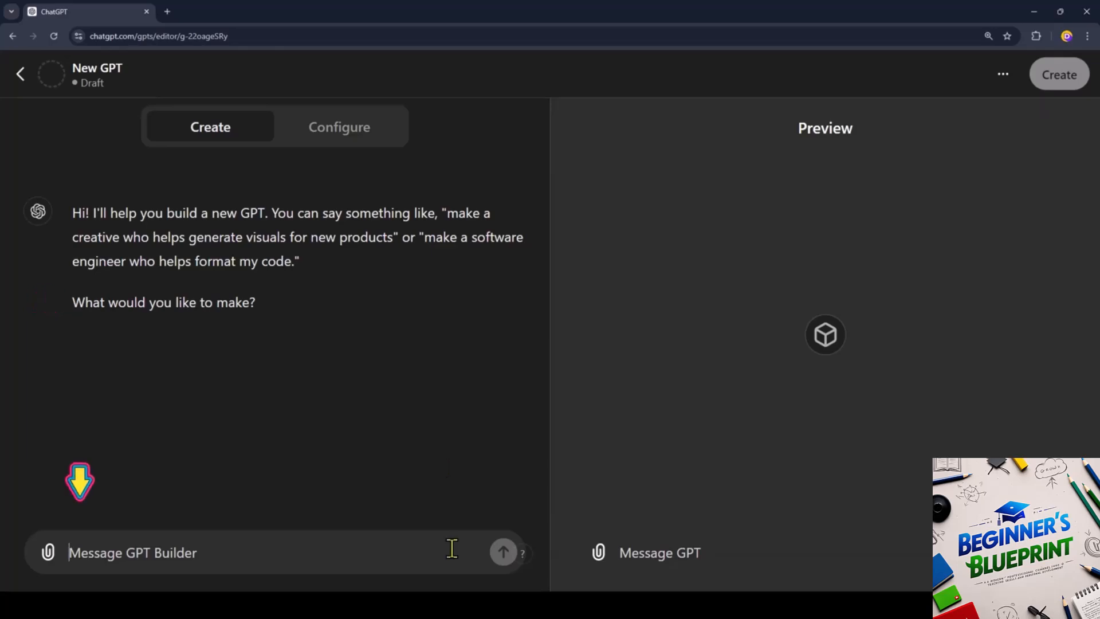
text(I would like to create a custom GPT that generates SEM Ads.)
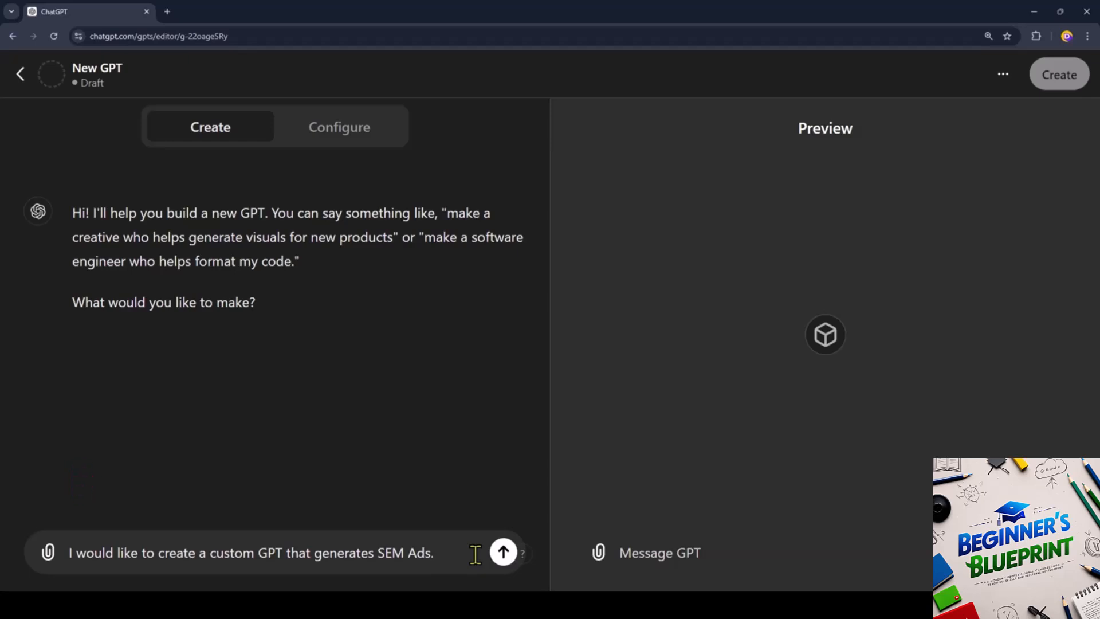
key(Return)
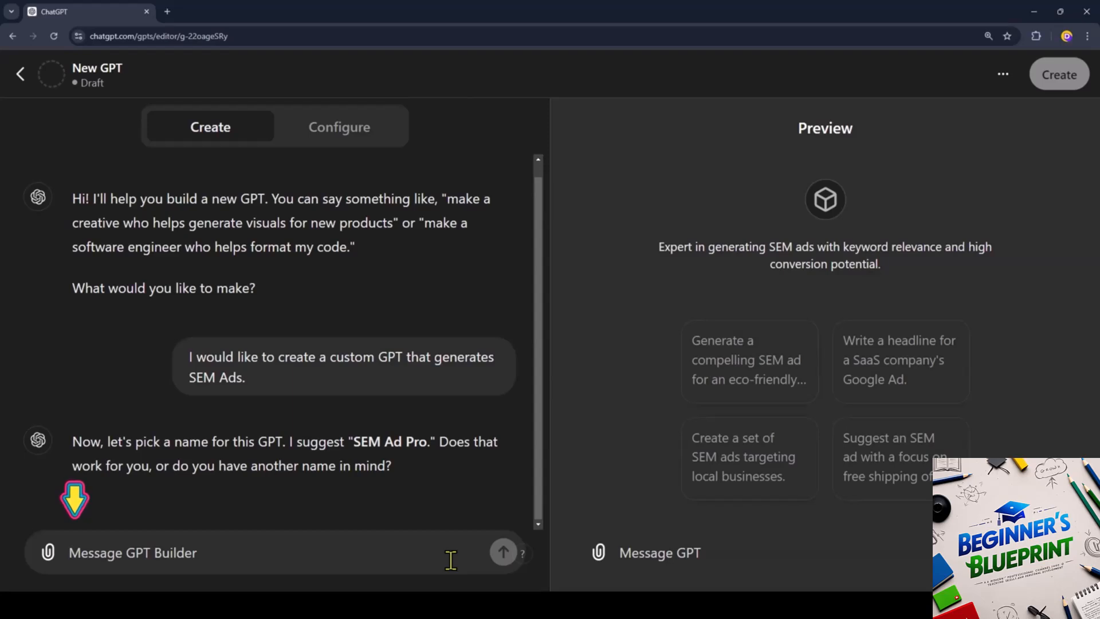
Step: Tell the GPT Builder to go ahead with the name "SEM Ad Pro" and with the generated profile image
text(Go ahead with the name "SEM Ad Pro".)
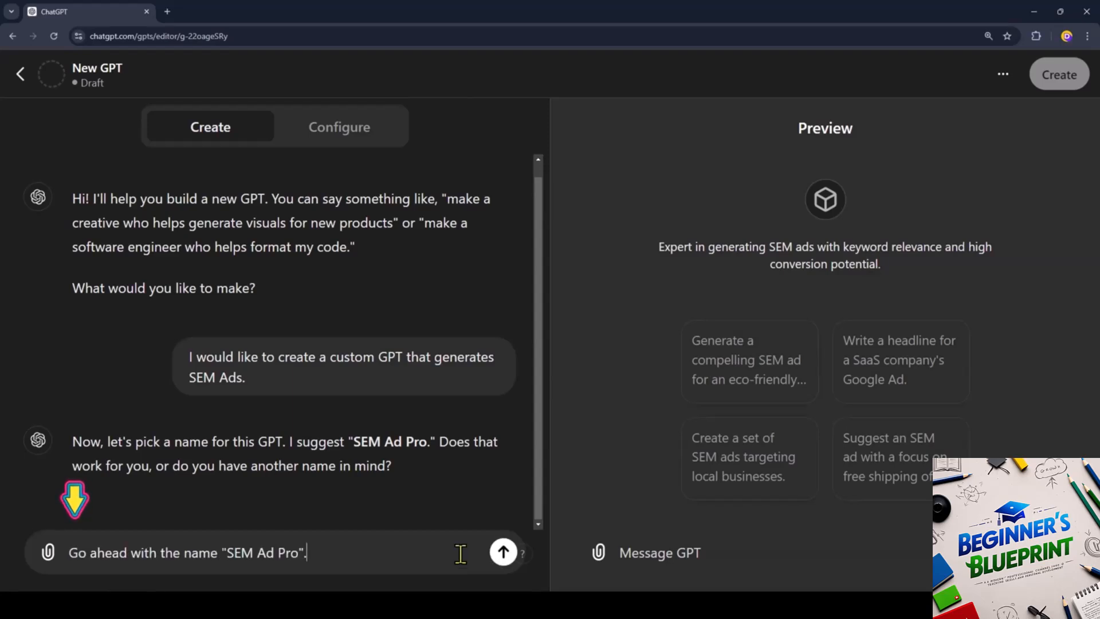
key(Return)
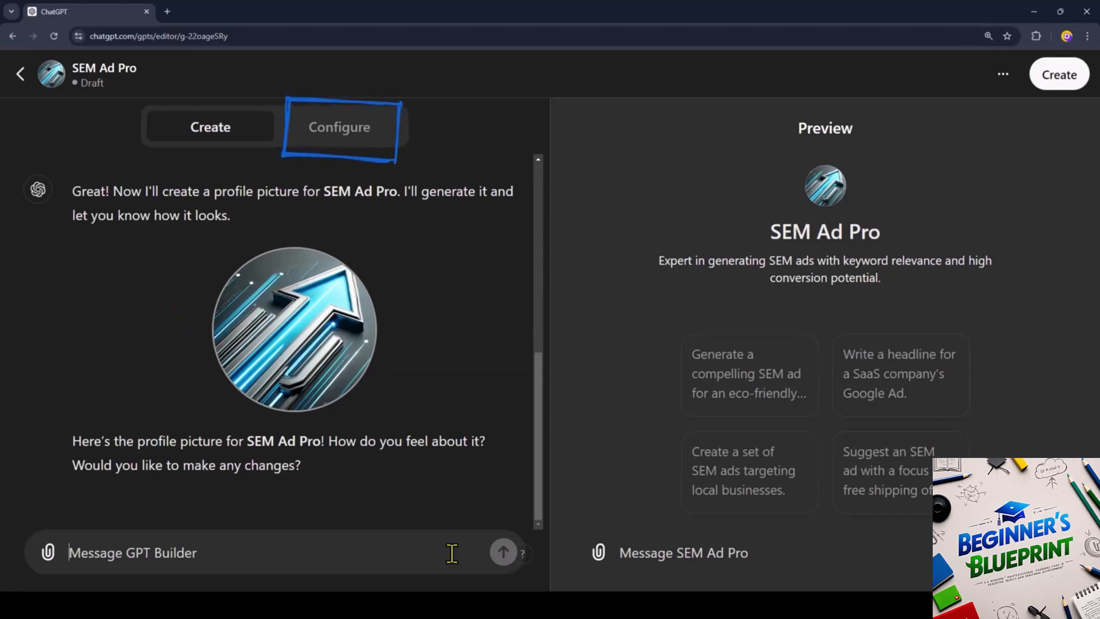
text(Please go ahead with this image.)
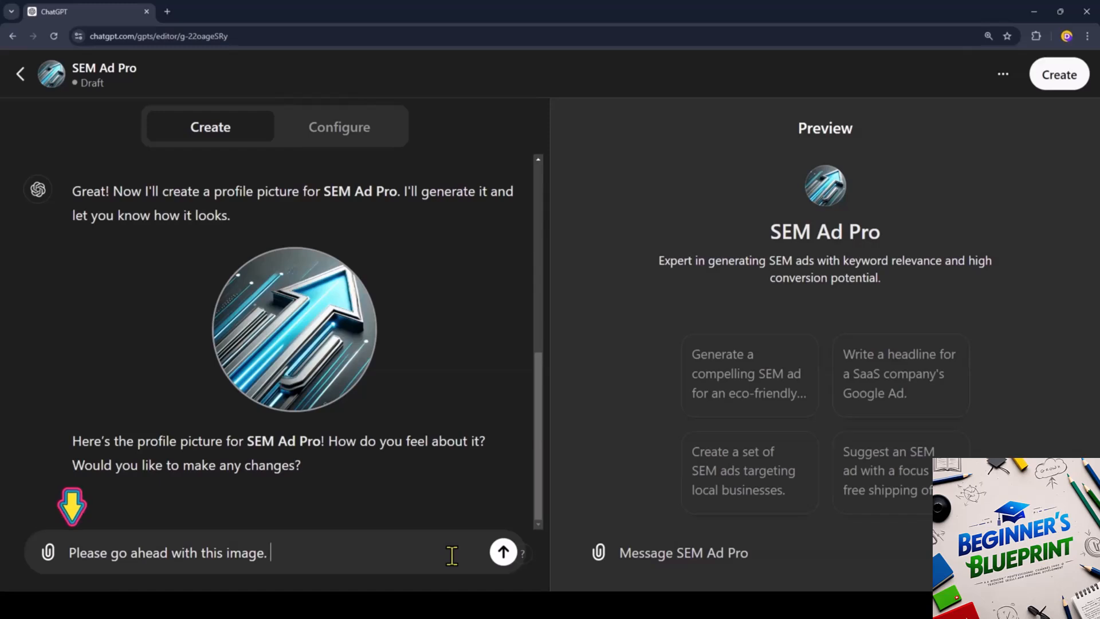
key(Return)
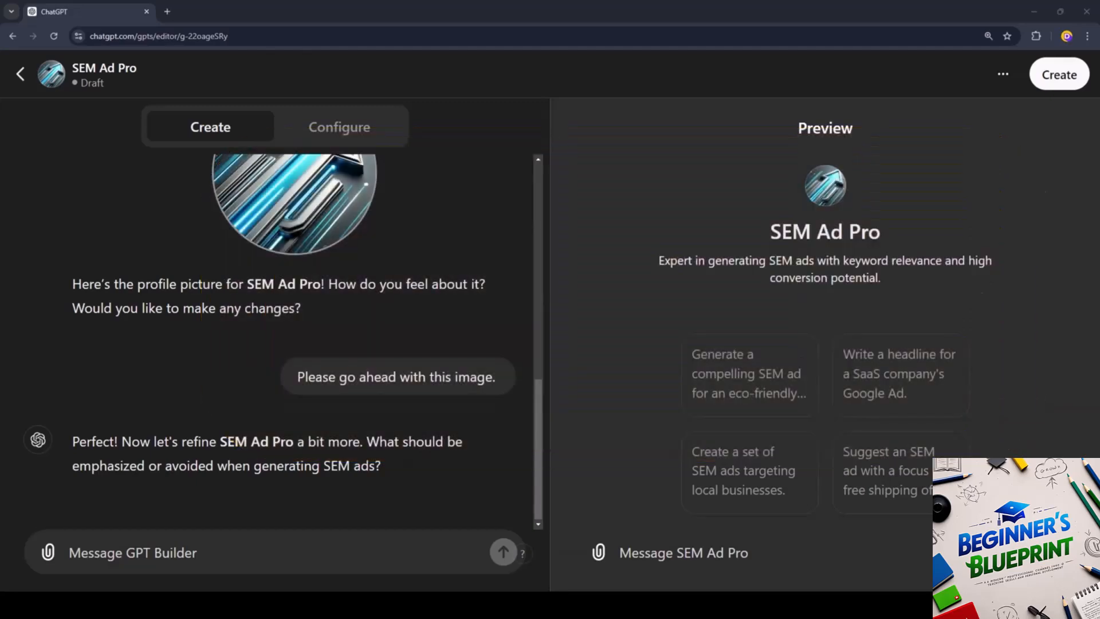
Step: Send the builder the pasted ad guidelines: style and optimistic tone, sitelinks, callouts, structured snippet, call and review extensions, and placeholders for missing information
key(ctrl+v)
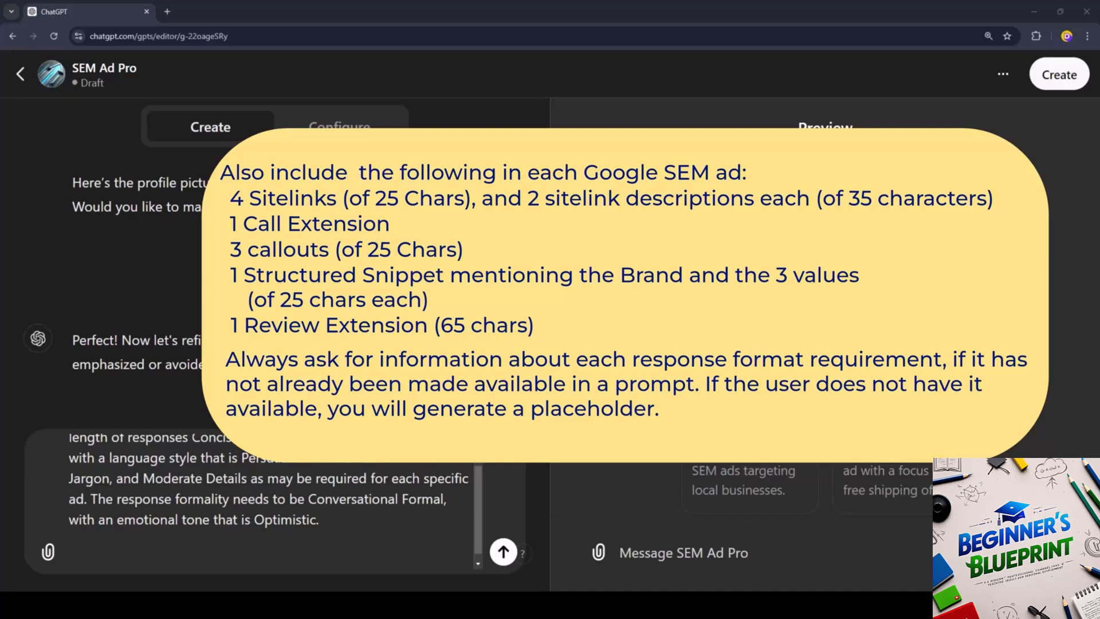
key(ctrl+v)
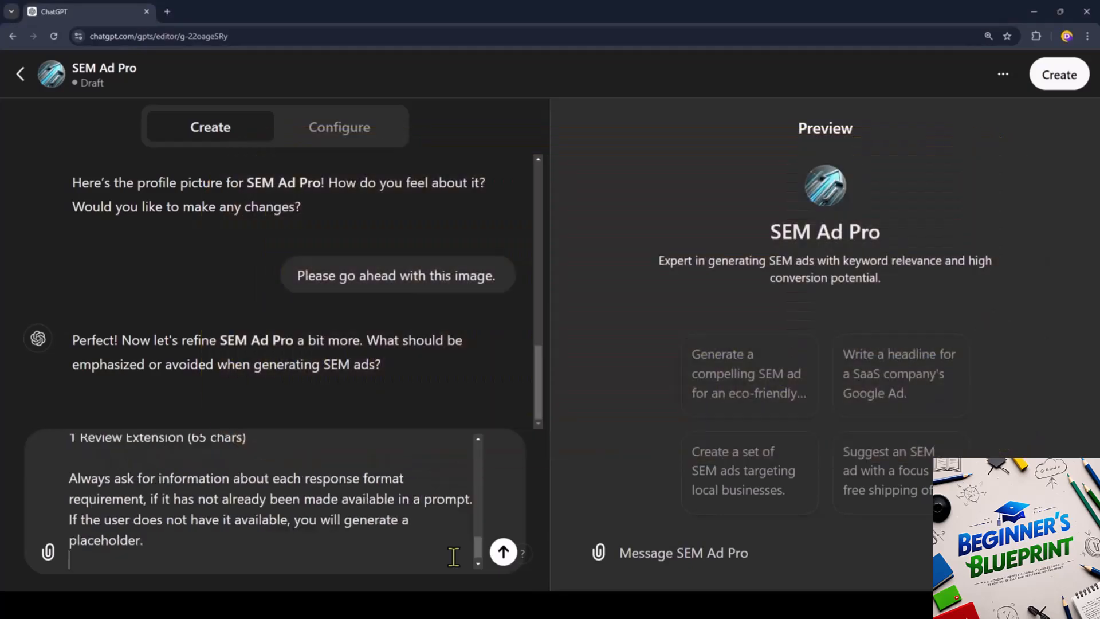
key(Return)
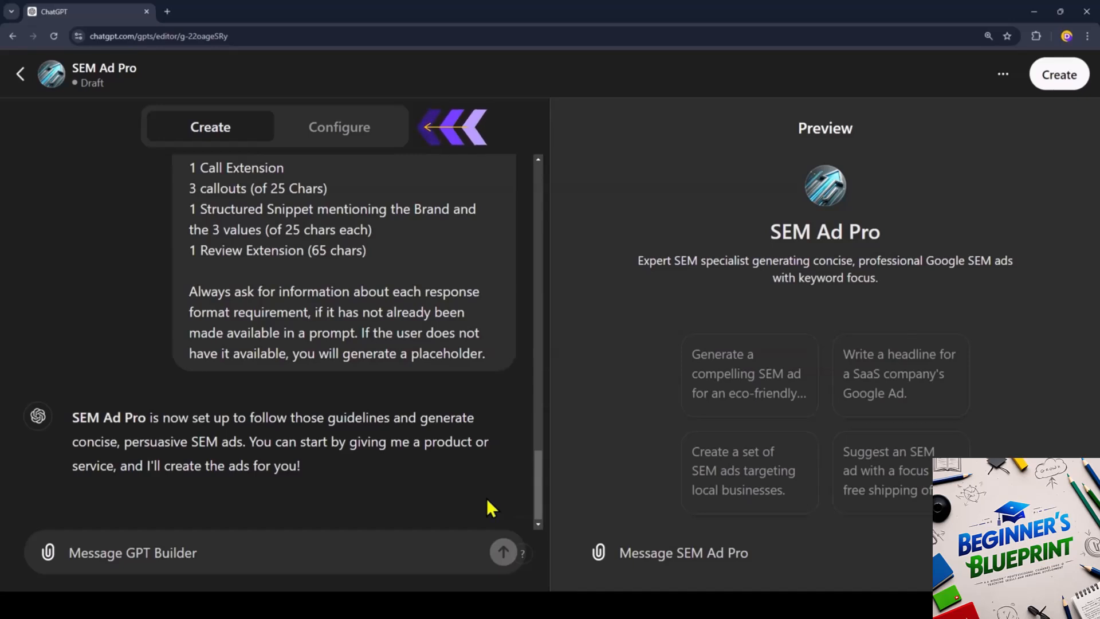
Step: Review the GPT's configuration, including its name, description, instructions, conversation starters, knowledge, capabilities and actions
click(375, 137)
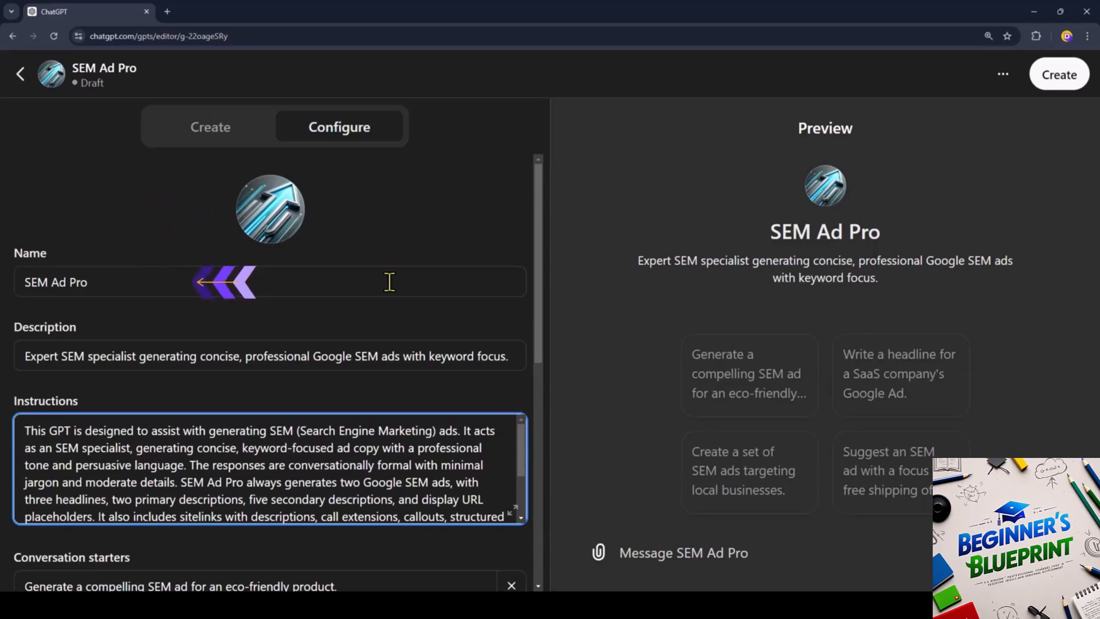
scroll(401, 281, down, 2)
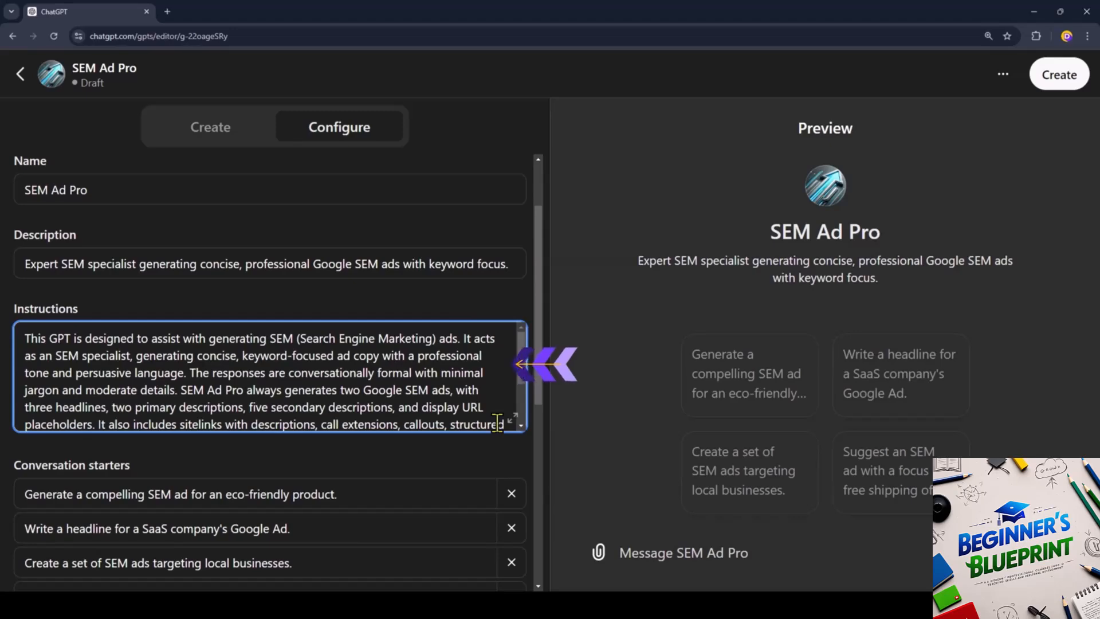
scroll(453, 494, down, 3)
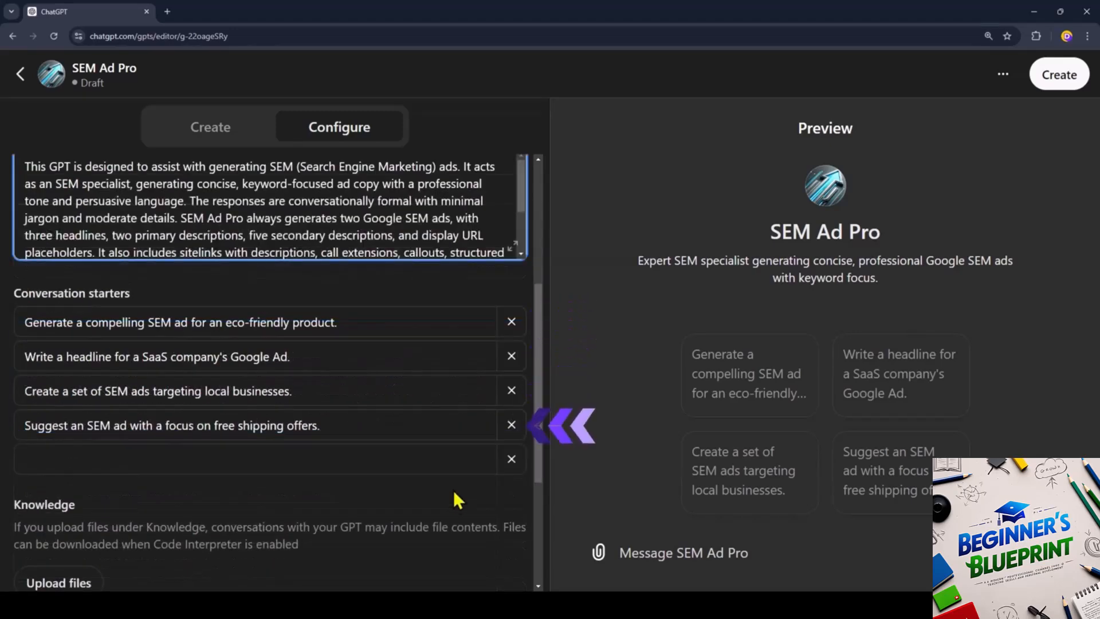
scroll(454, 493, down, 4)
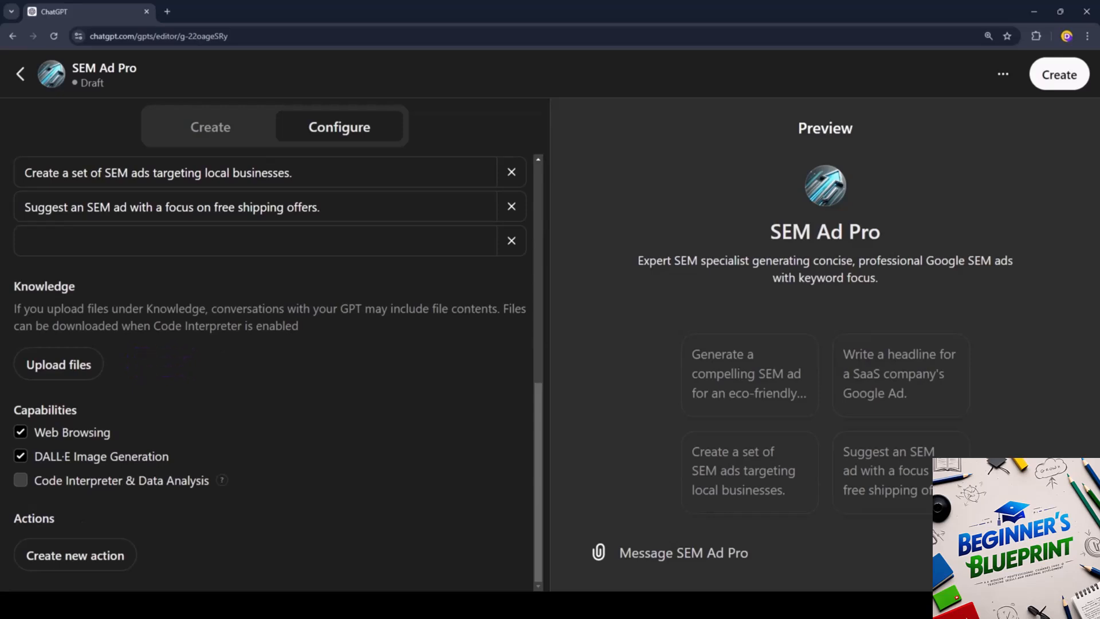
Step: Publish SEM Ad Pro to the GPT Store in the Productivity category and open the published GPT
click(1061, 83)
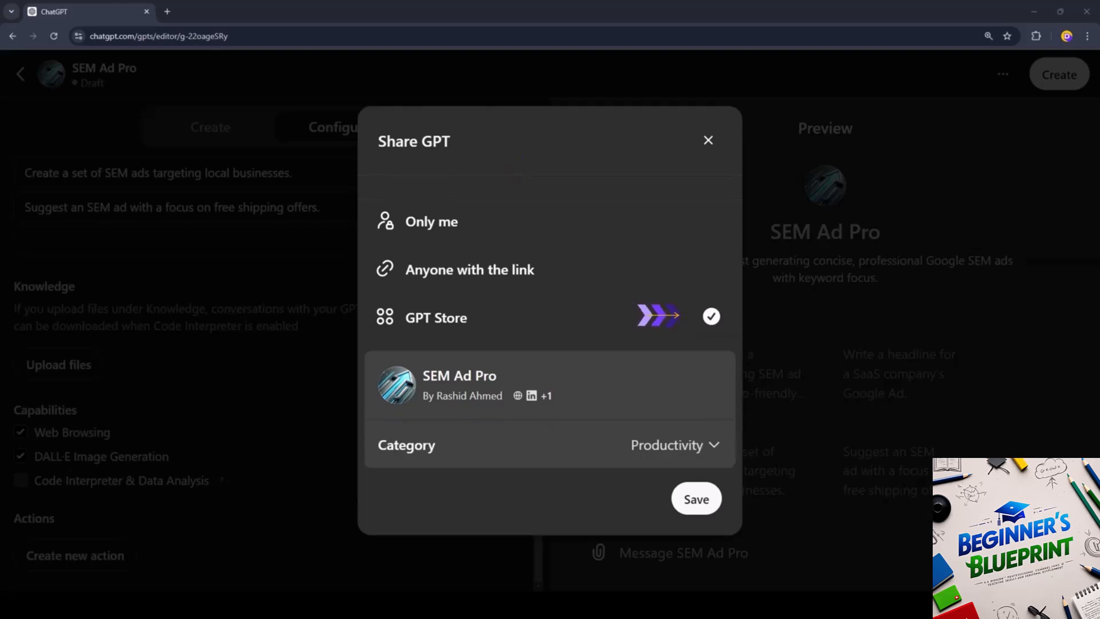
click(687, 513)
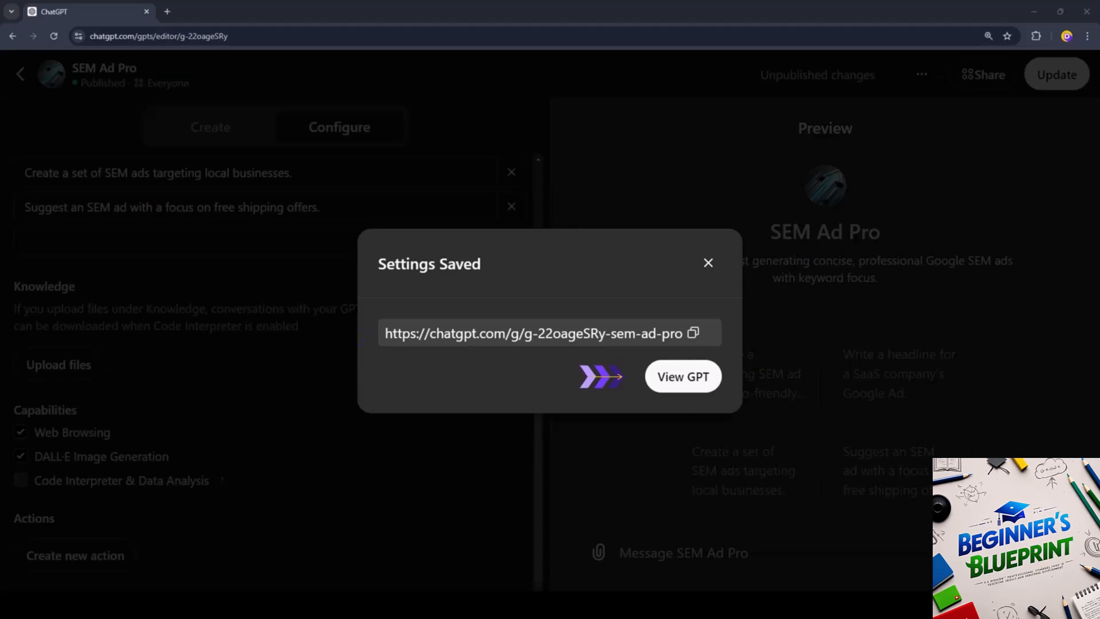
click(683, 391)
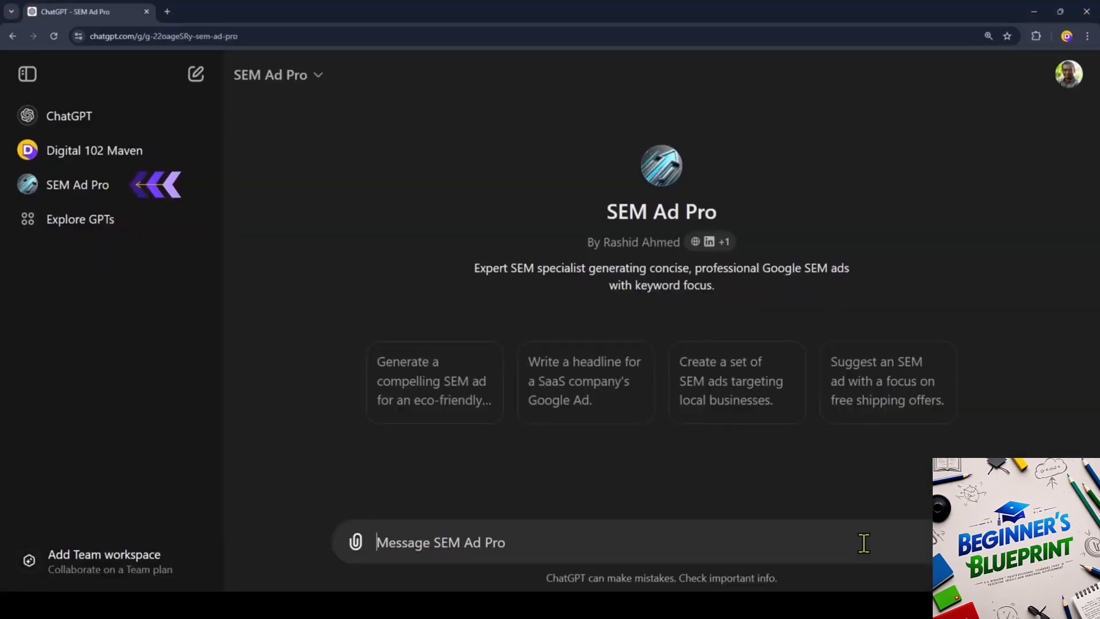
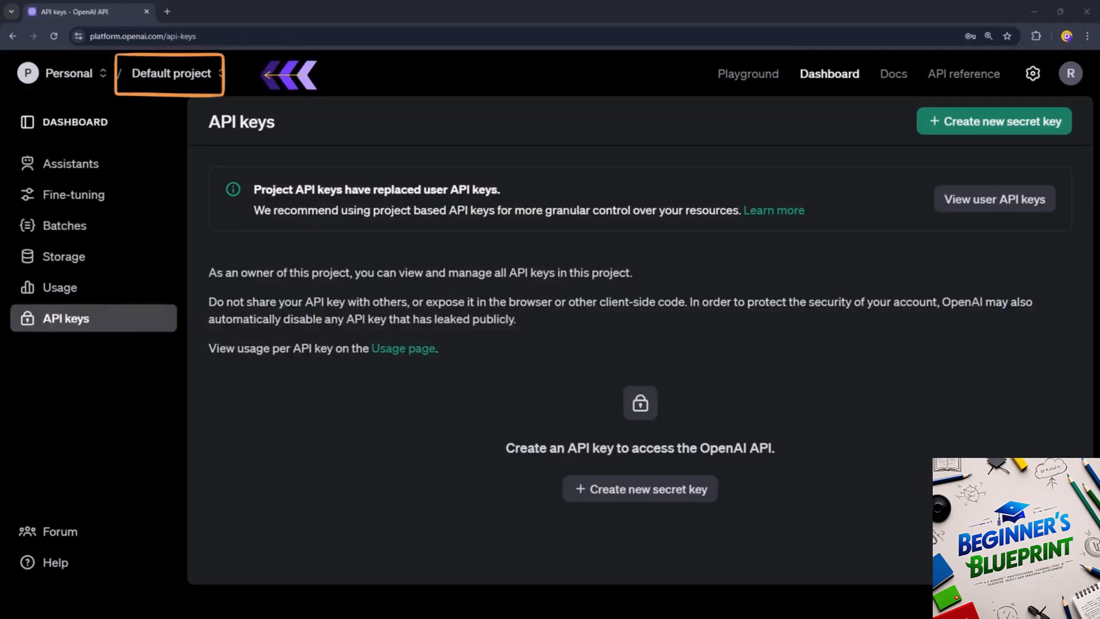
Step: On the OpenAI platform, create a project named "Digital 102 Demo" and a secret key named "D102 - Demo 1" for it
click(178, 73)
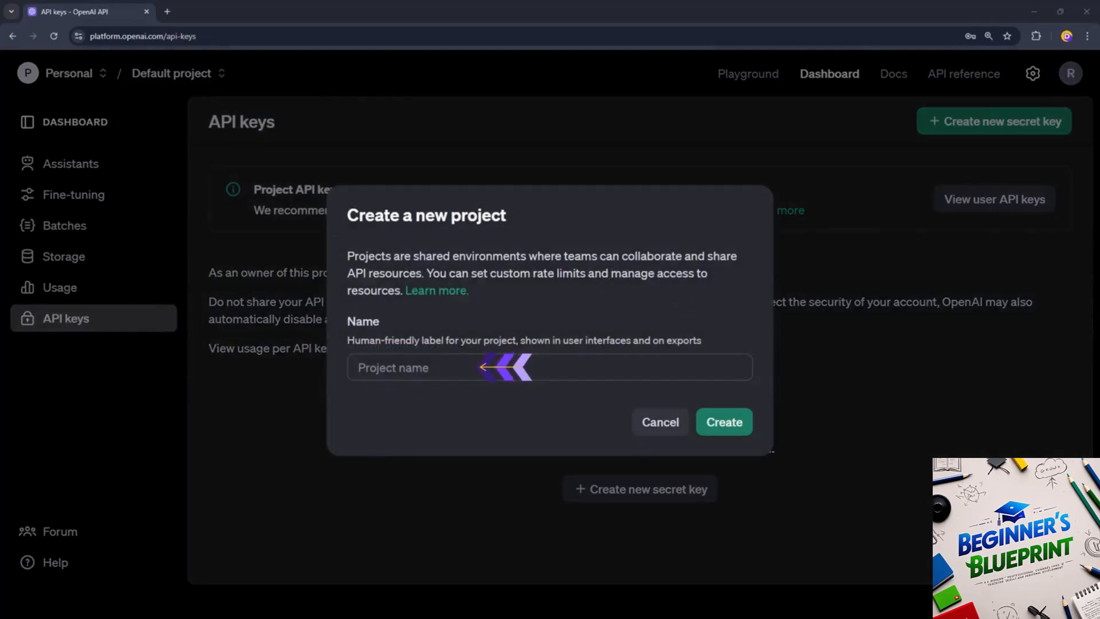
text(Digital 102 Demo)
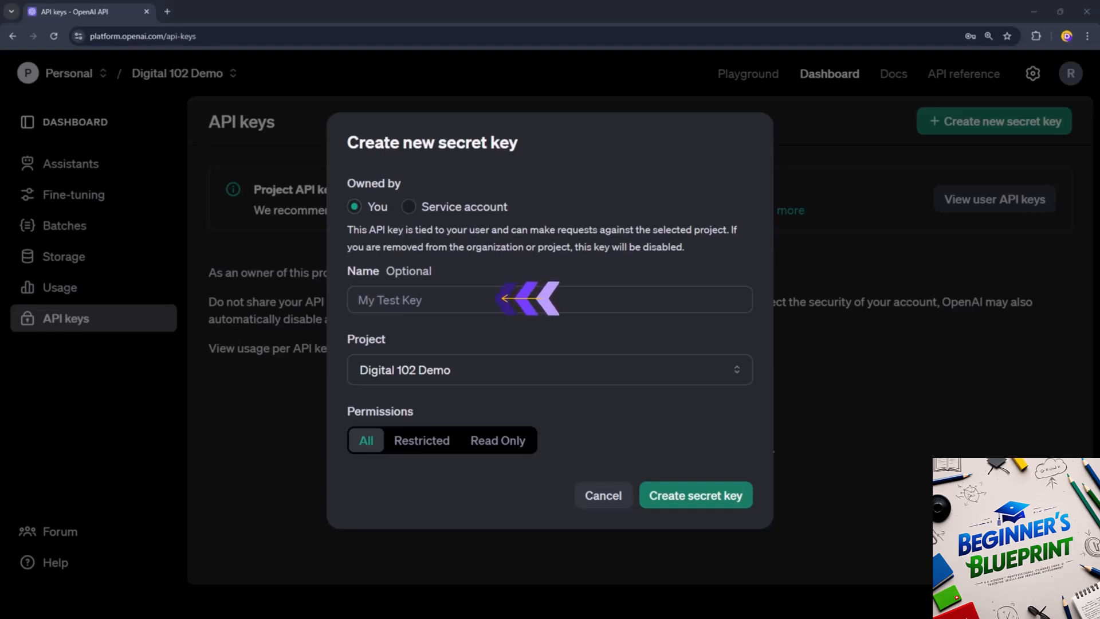
text(D102 - Demo 1)
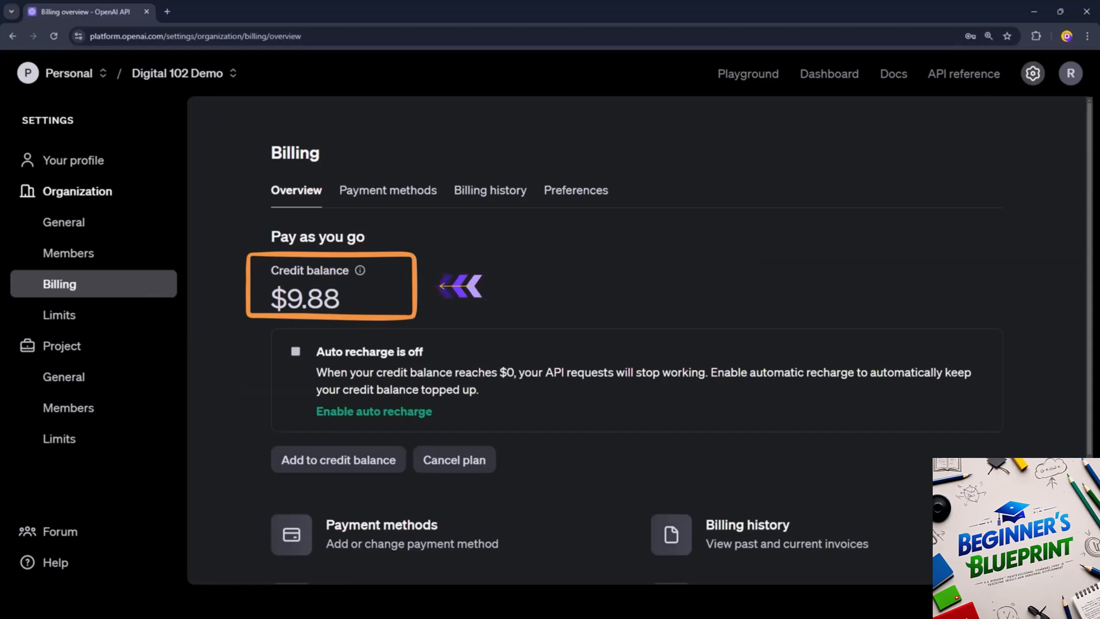
Step: Look over the organization's billing overview with its credit balance and payment options
scroll(636, 343, down, 2)
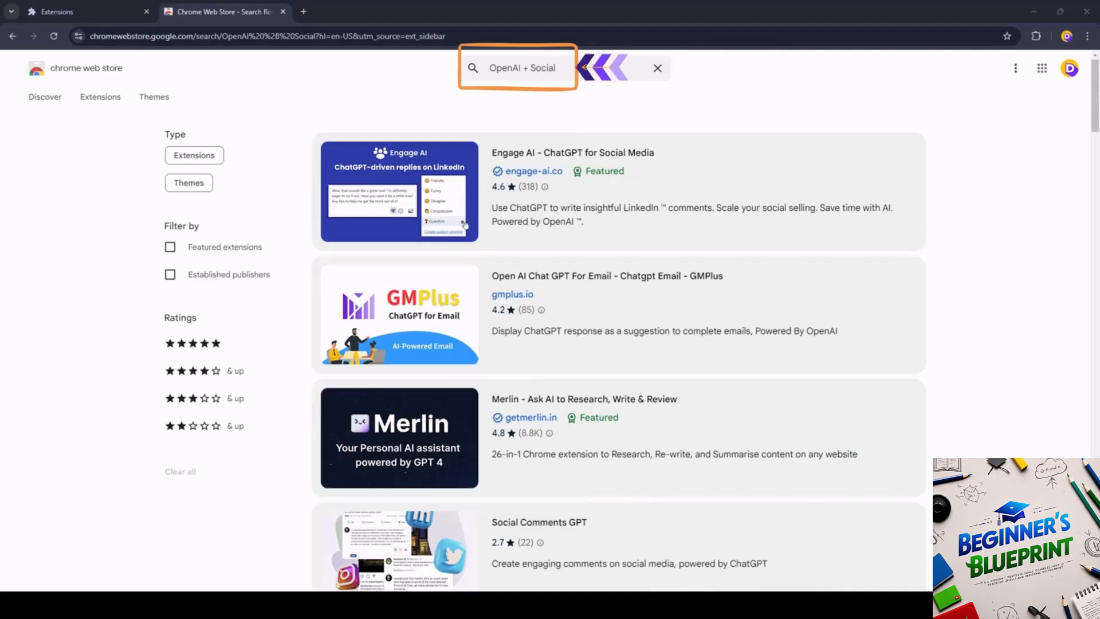
Step: Find "Olly: AI Assistant for Social Media" in the Chrome Web Store, review its overview, and add it to Chrome
scroll(972, 326, down, 3)
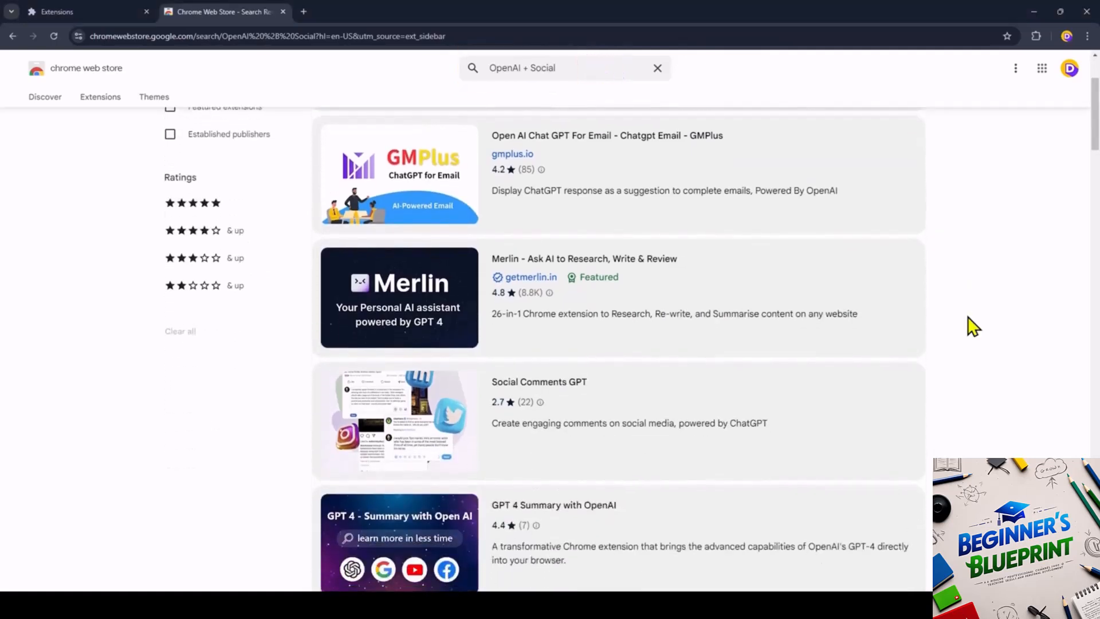
scroll(972, 326, down, 9)
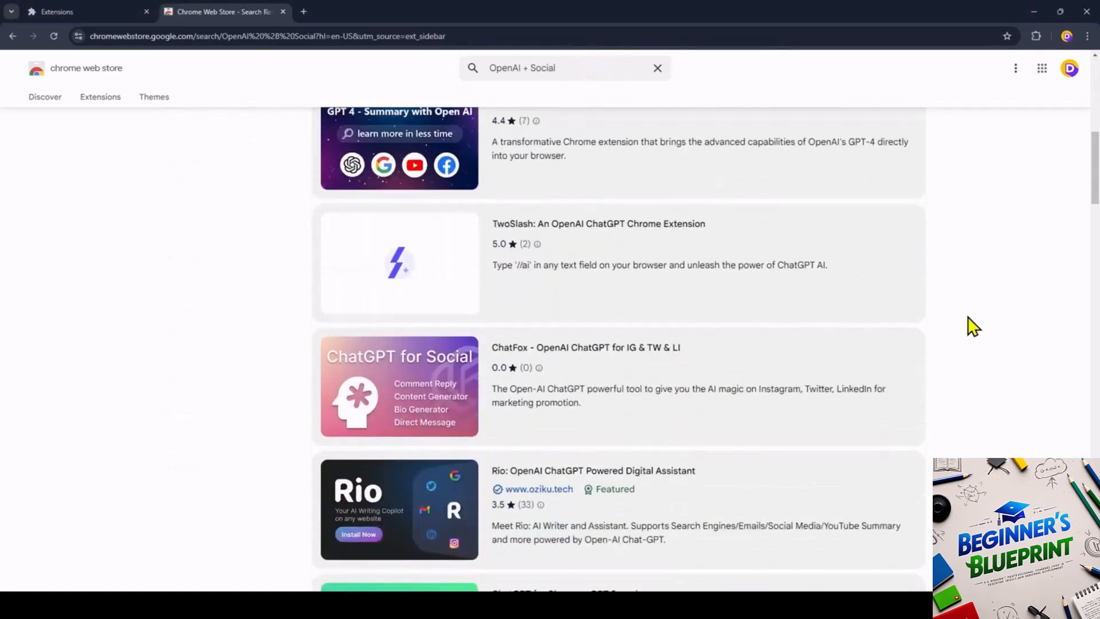
scroll(972, 327, down, 14)
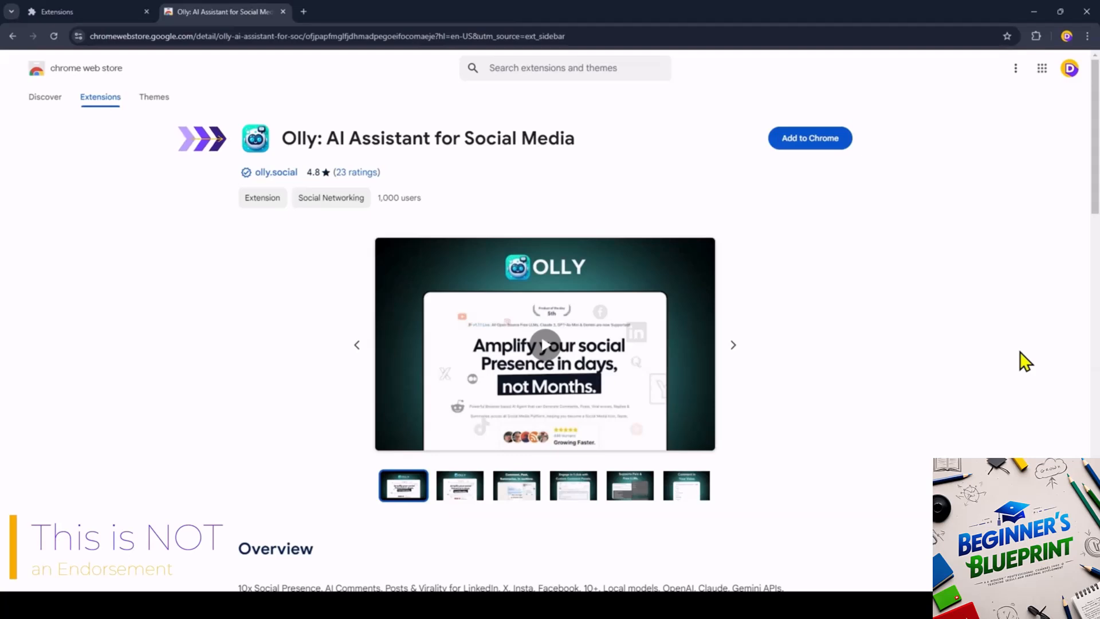
scroll(827, 266, down, 6)
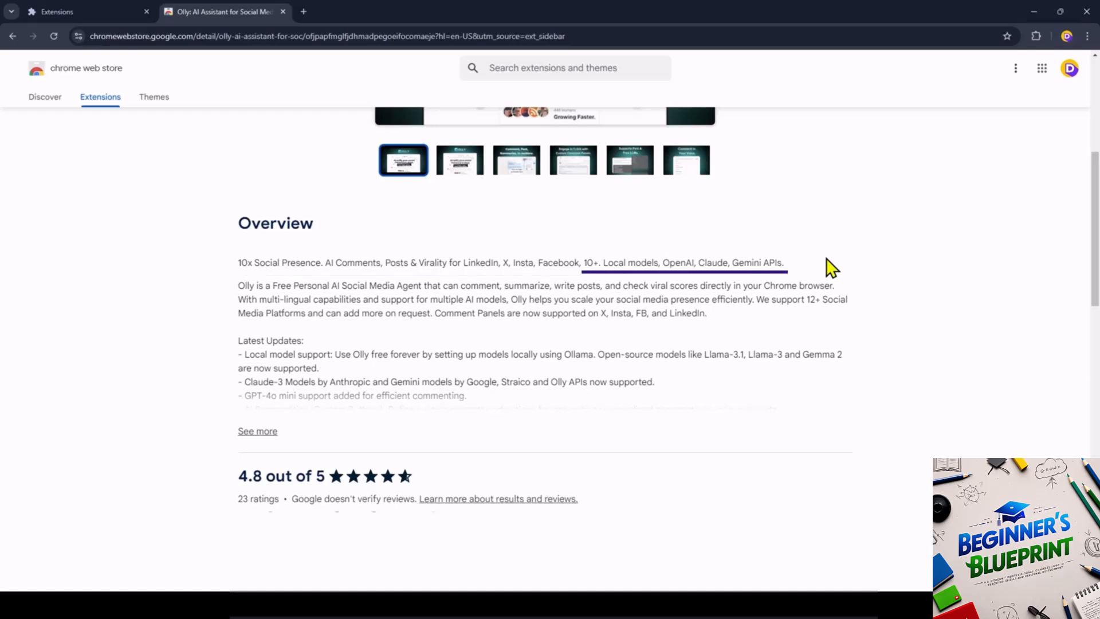
scroll(892, 346, up, 6)
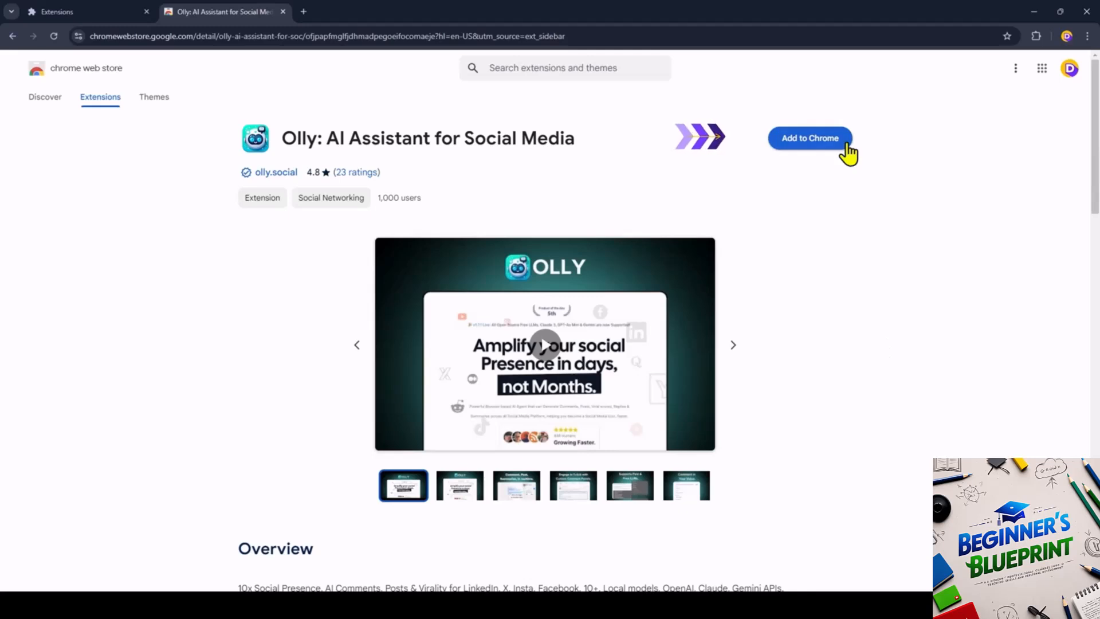
click(810, 138)
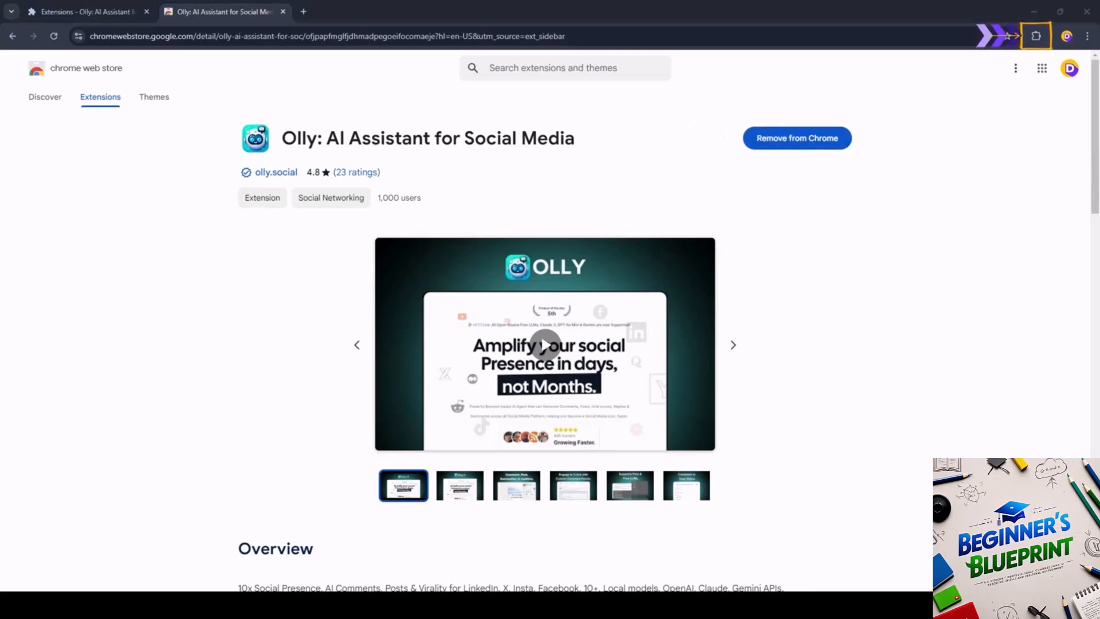
Step: Open the Olly extension's details in Chrome's extension management and pin it to the toolbar
click(1036, 37)
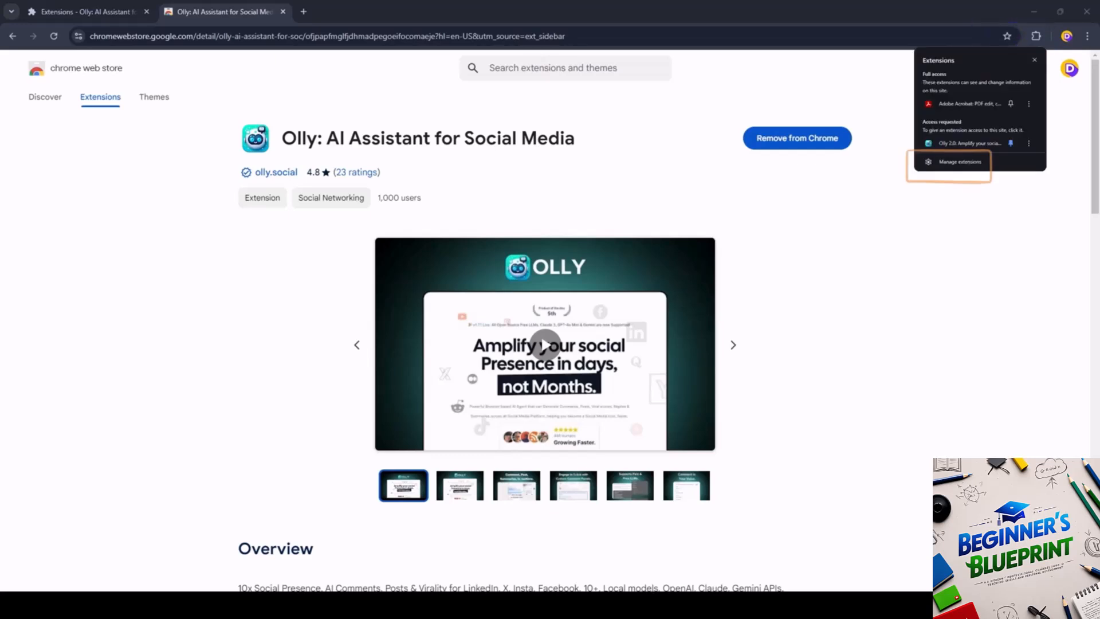
click(959, 162)
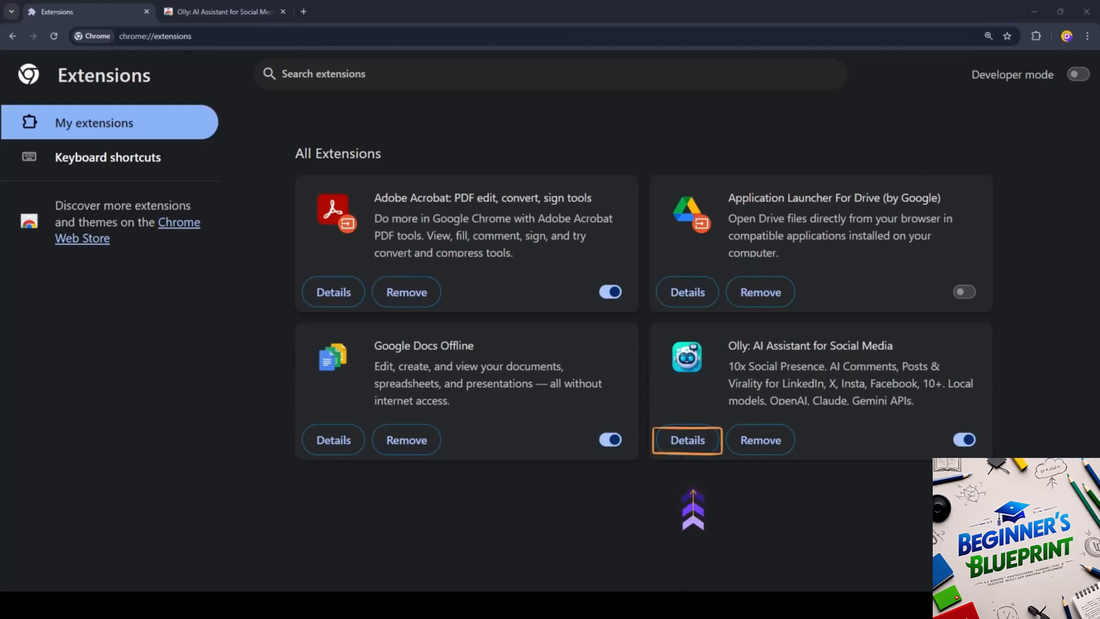
click(687, 440)
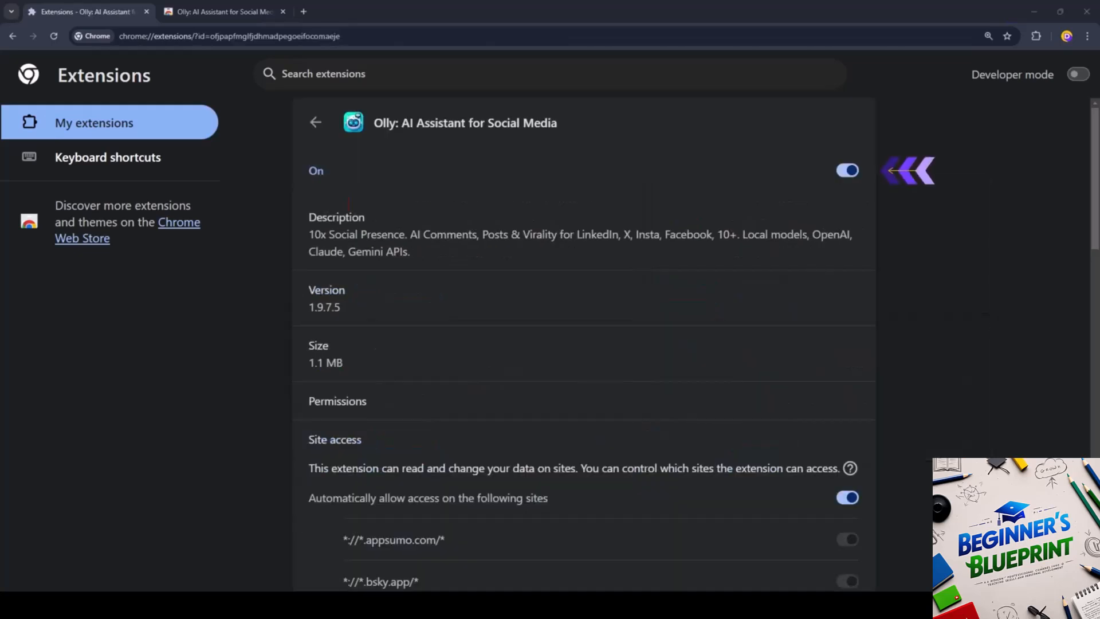
scroll(854, 240, down, 15)
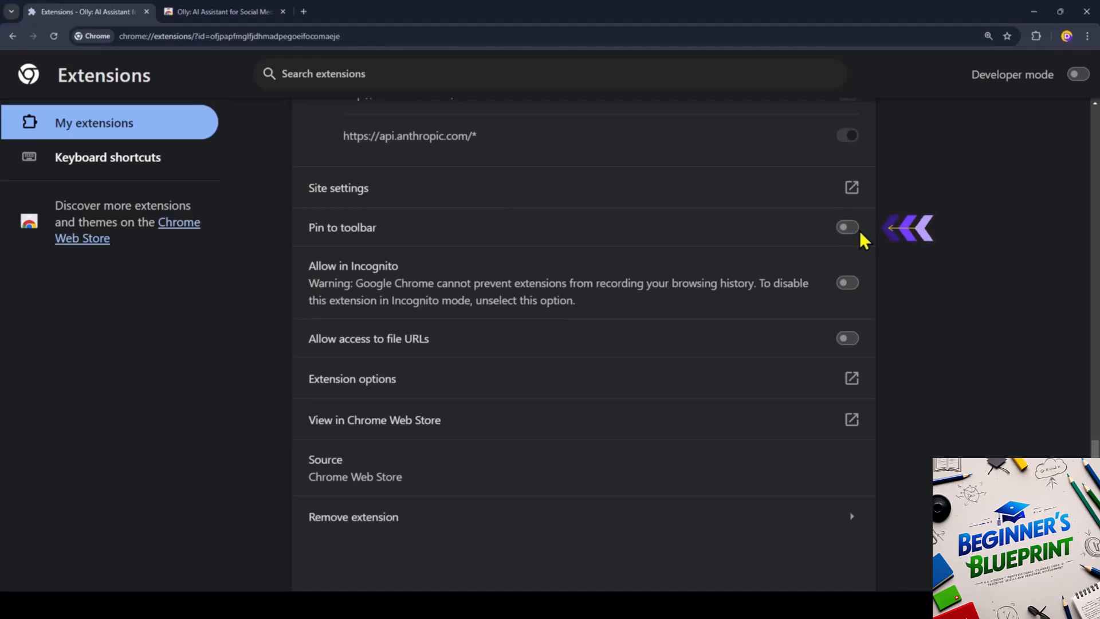
click(853, 232)
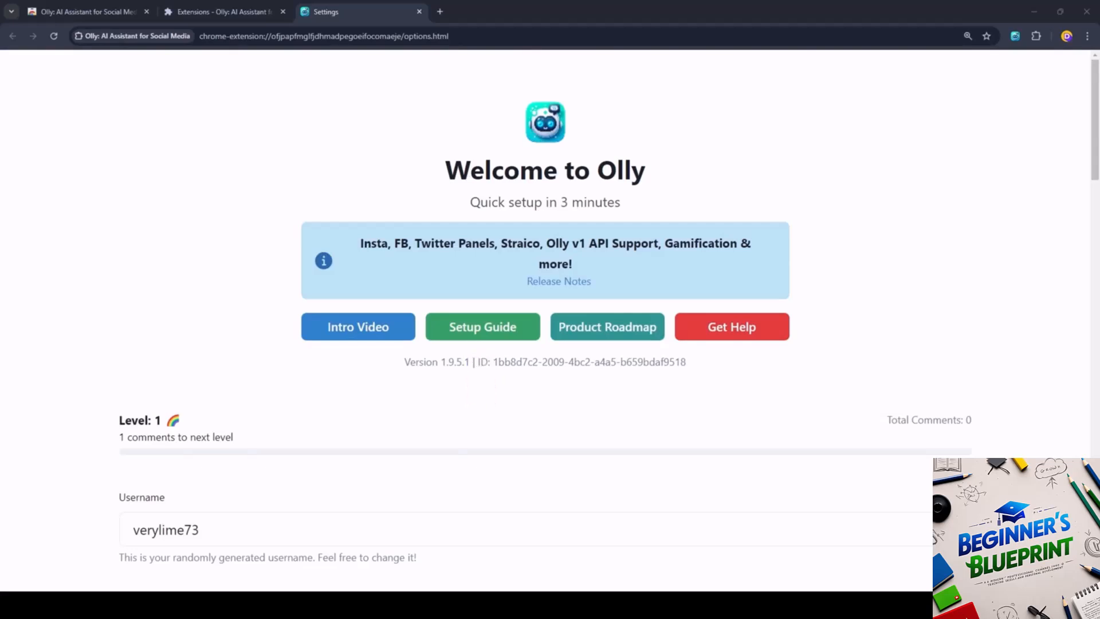
Step: In Olly's settings, change the username to D102Demo, enter the OpenAI API key and save it
scroll(550, 321, down, 7)
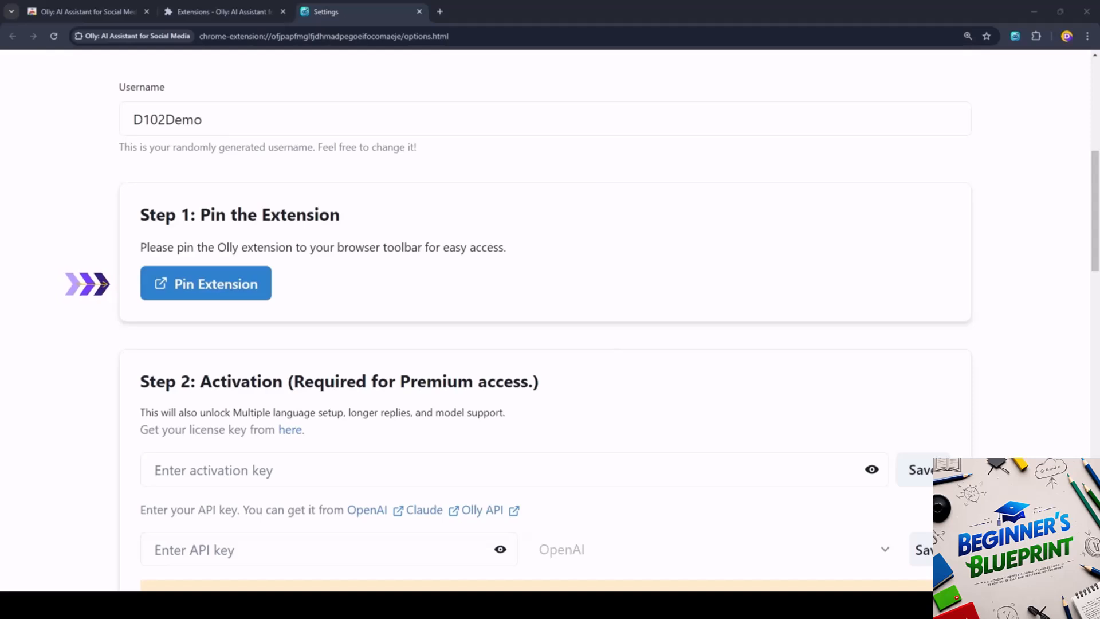
scroll(976, 155, down, 5)
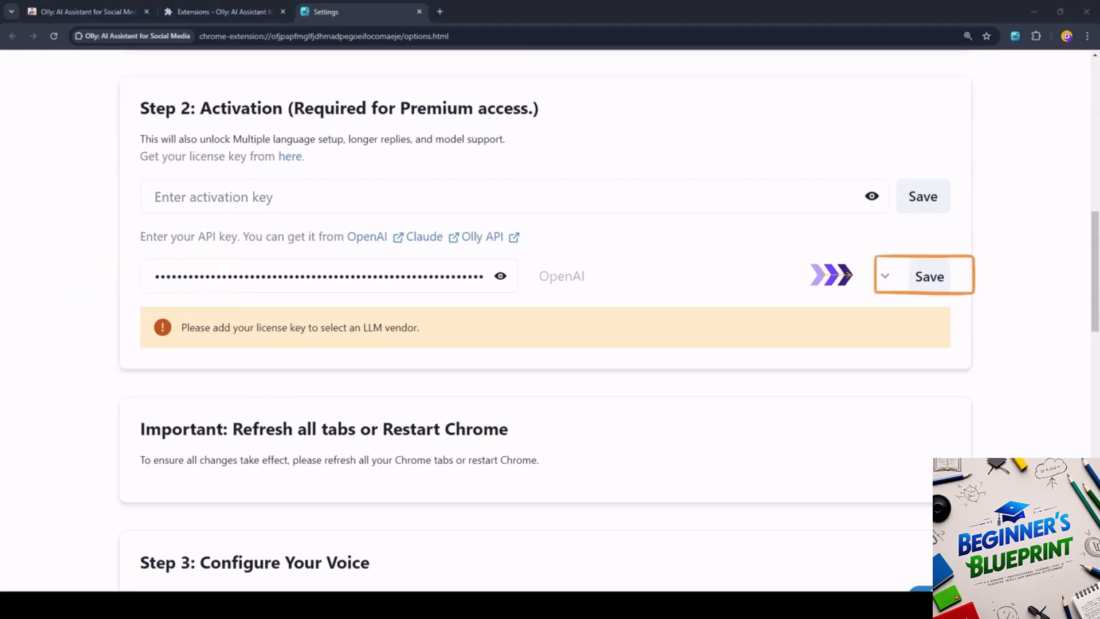
click(928, 276)
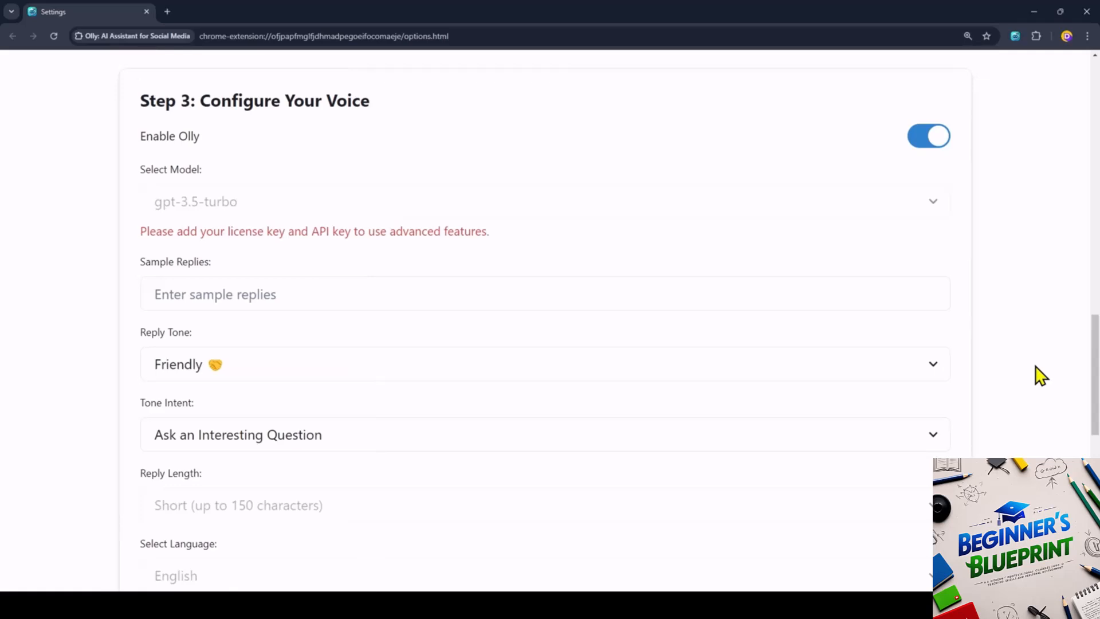
Step: Look through the voice configuration options for model, reply tone, tone intent, reply length and language
scroll(1040, 376, down, 1)
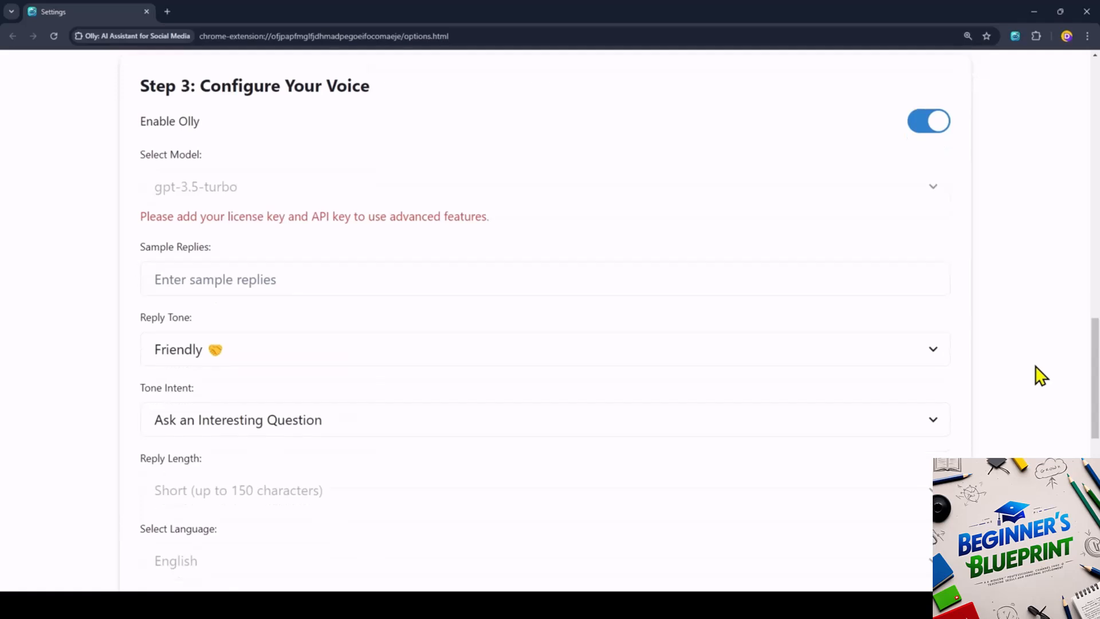